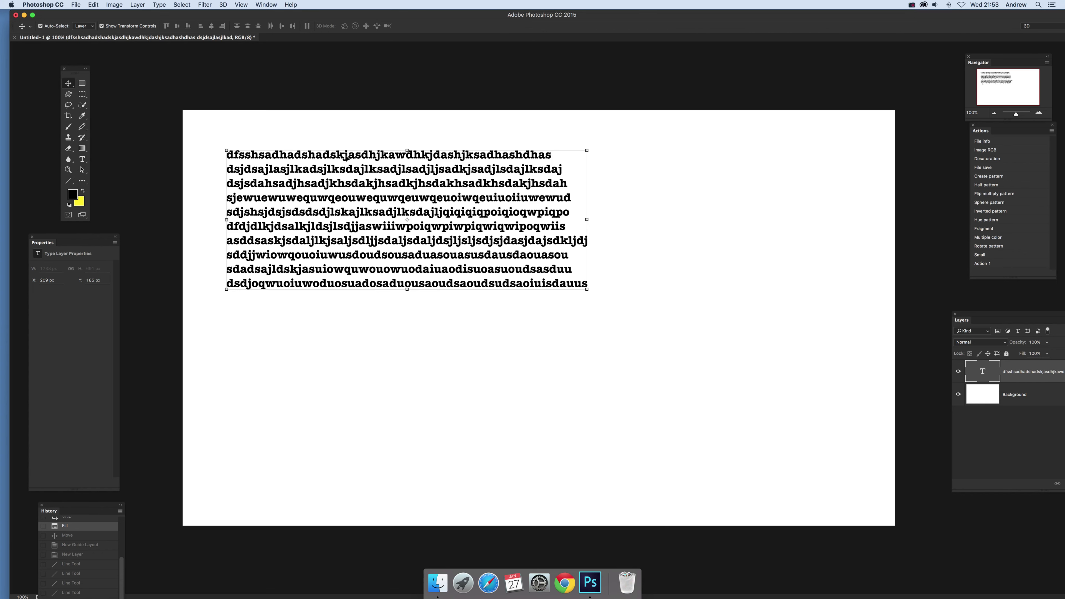
Drag the bold text block up and left to about X 114 px, Y 155 px
{"action": "left_click_drag", "start_coordinate": [346, 154], "coordinate": [326, 148]}
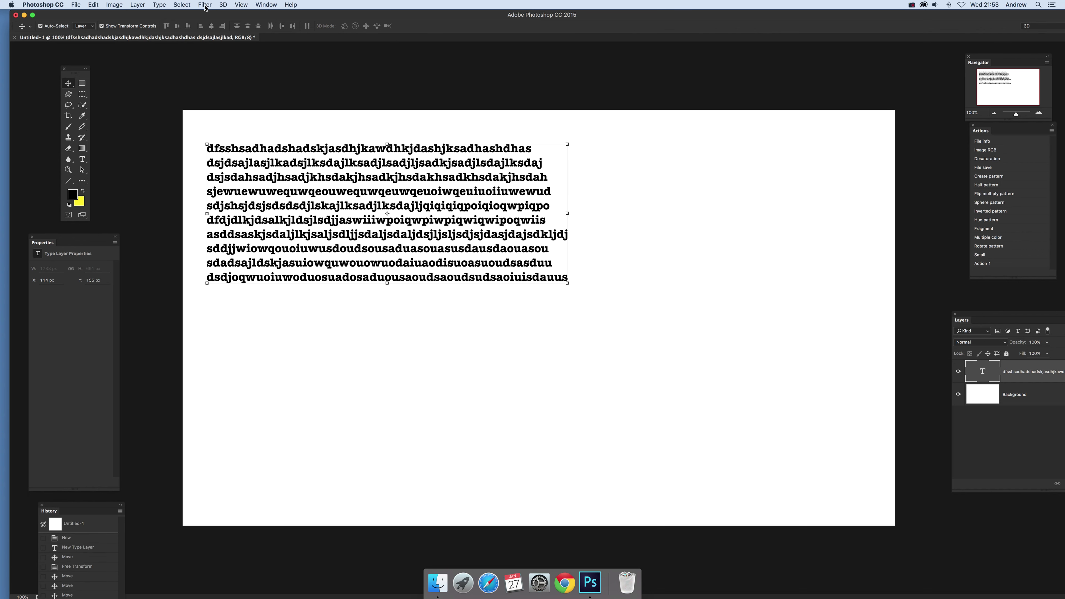
Create a New Guide Layout of 2 columns and 2 rows
{"action": "left_click", "coordinate": [244, 4]}
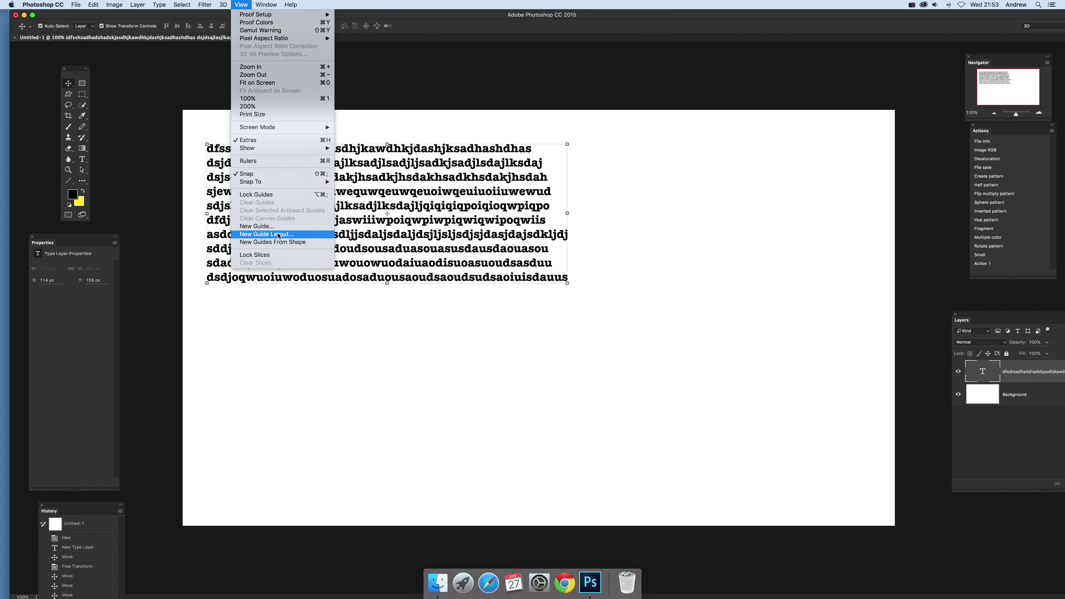
{"action": "left_click", "coordinate": [288, 235]}
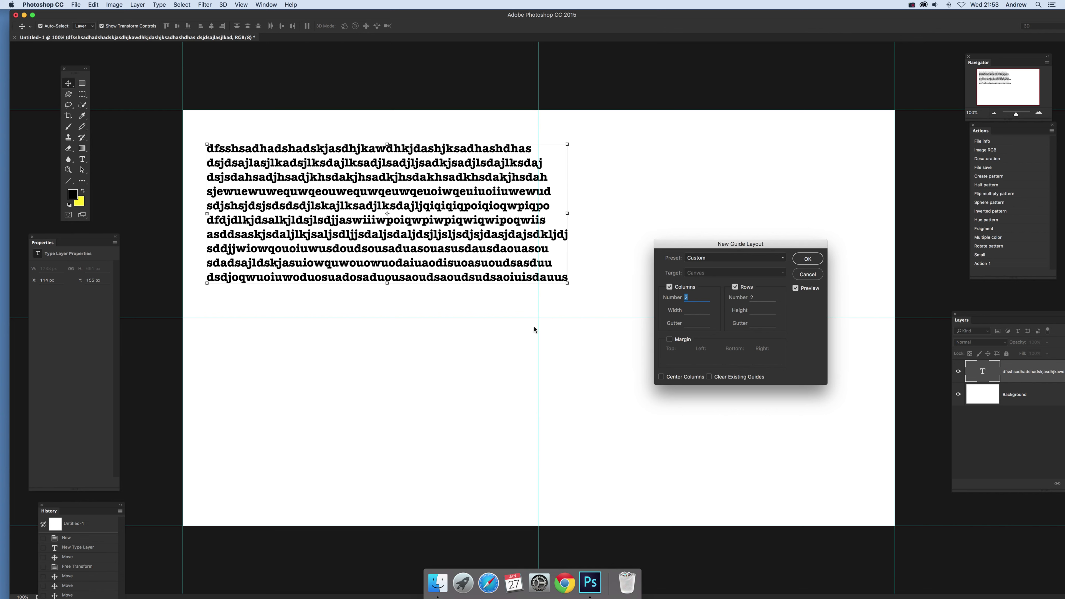
{"action": "left_click", "coordinate": [807, 259]}
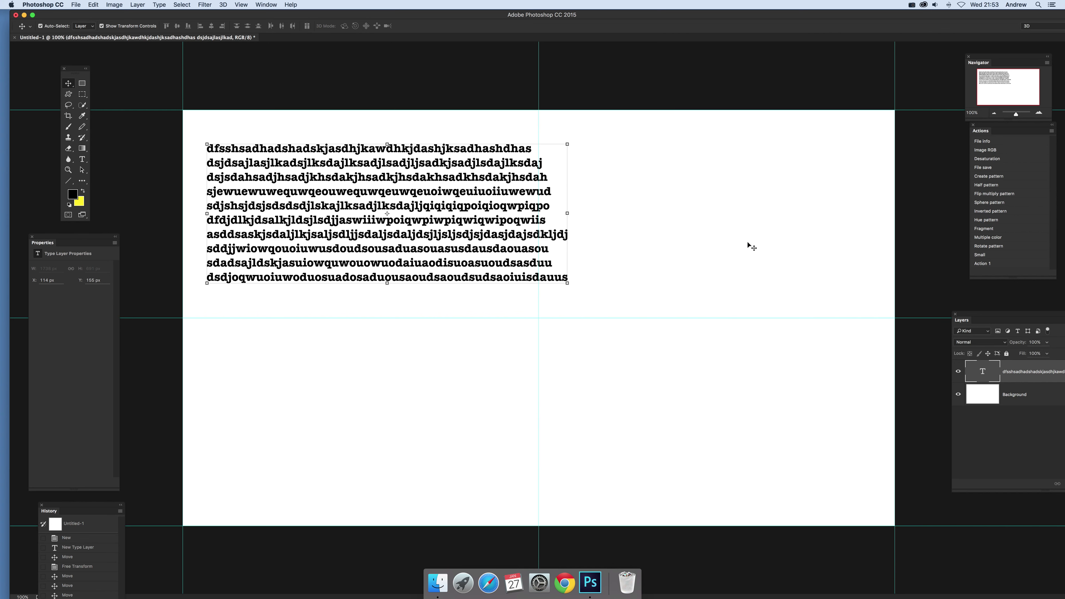
Create Layer 1 with default settings, keep the type layer above it, and select Layer 1
{"action": "left_click", "coordinate": [135, 4]}
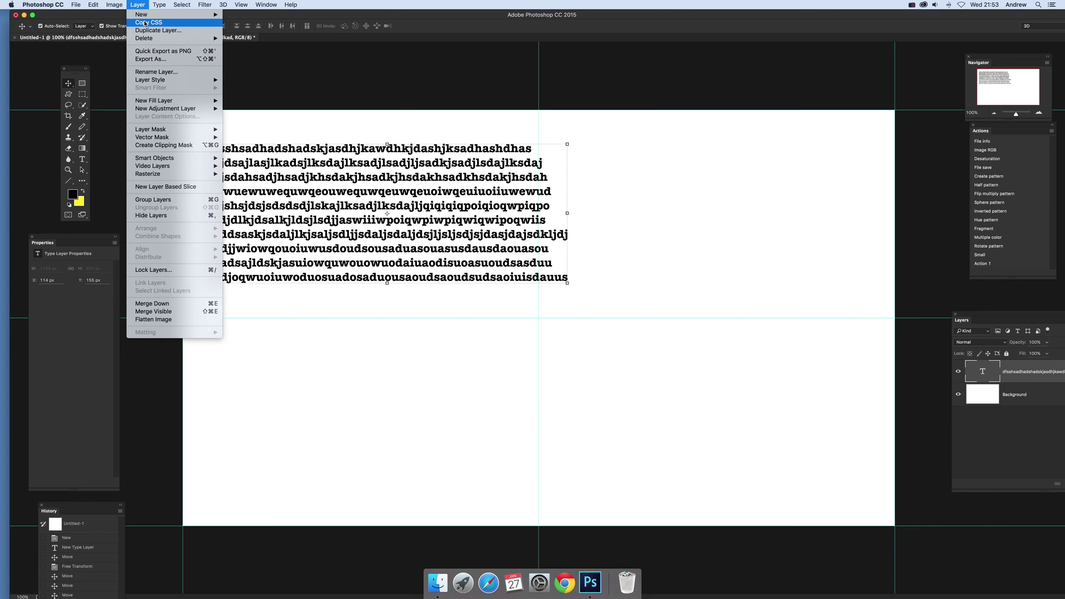
{"action": "mouse_move", "coordinate": [145, 15]}
{"action": "left_click", "coordinate": [269, 17]}
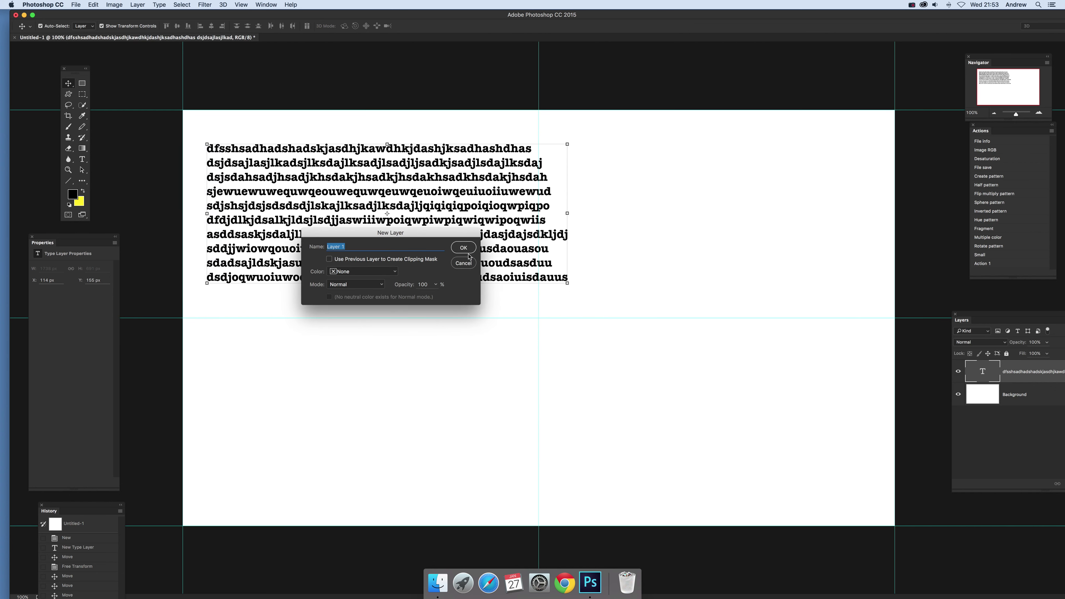
{"action": "key", "text": "Return"}
{"action": "left_click_drag", "start_coordinate": [1023, 398], "coordinate": [1025, 363]}
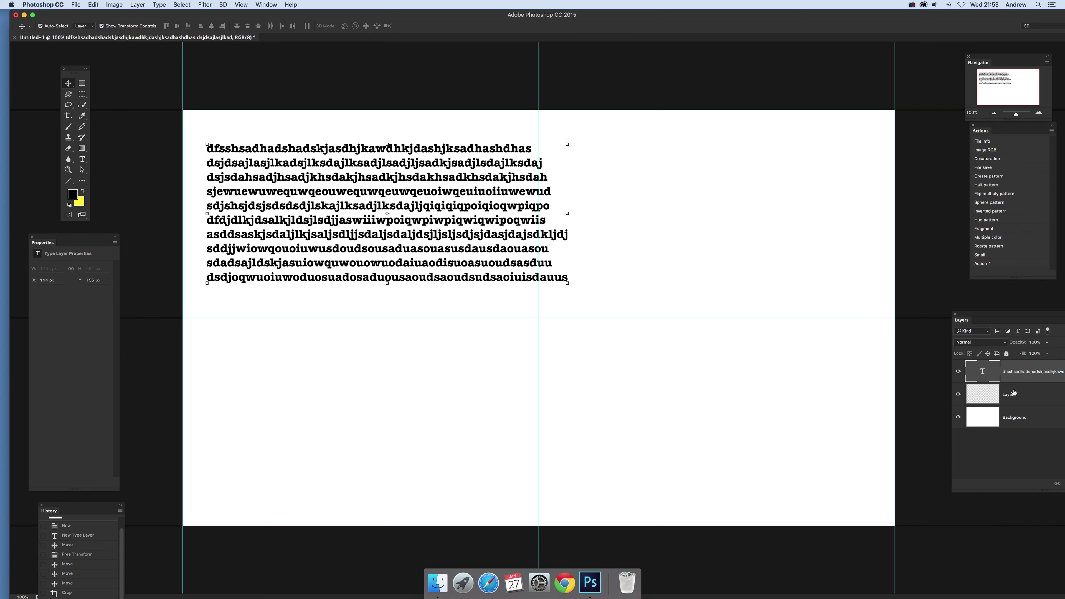
{"action": "left_click", "coordinate": [1021, 397]}
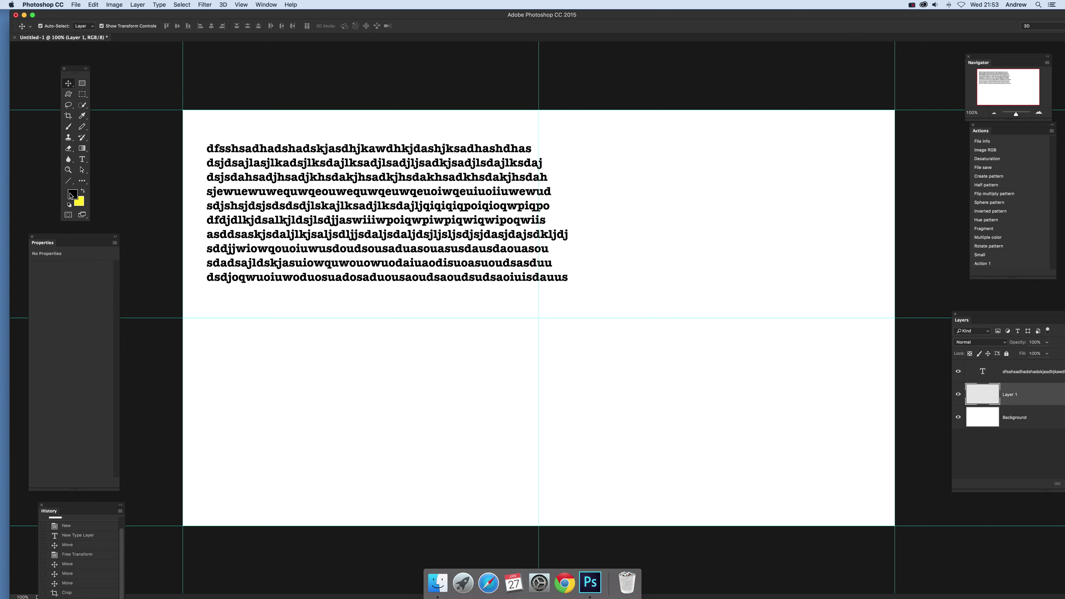
With the Line tool, draw six lines from the centre to the bottom and left edges
{"action": "left_click", "coordinate": [68, 180]}
{"action": "left_click_drag", "start_coordinate": [539, 318], "coordinate": [399, 550]}
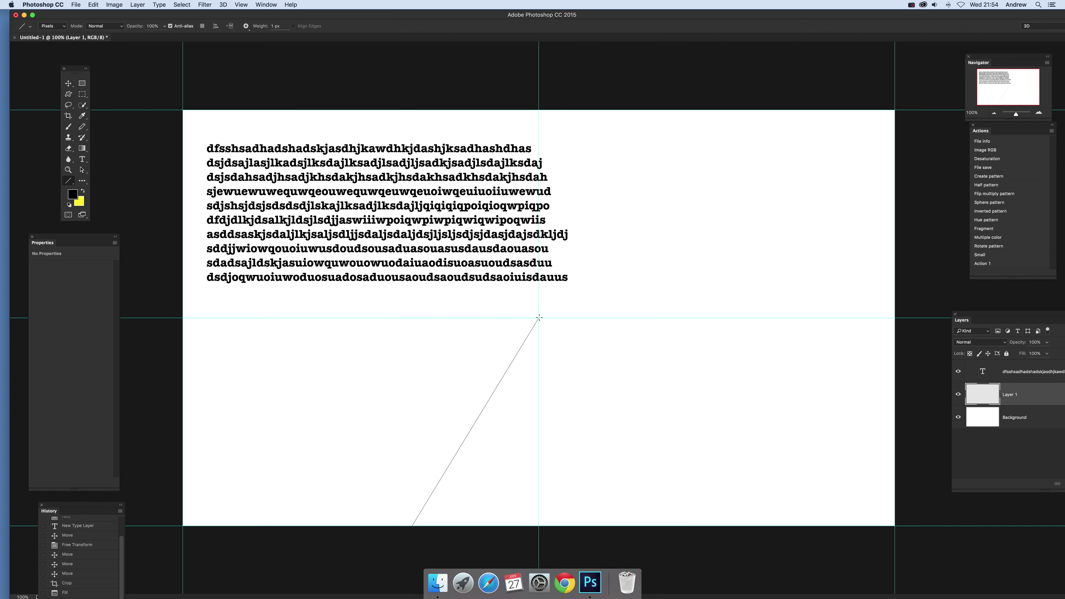
{"action": "left_click_drag", "start_coordinate": [539, 318], "coordinate": [270, 542]}
{"action": "left_click_drag", "start_coordinate": [536, 318], "coordinate": [150, 451]}
{"action": "left_click_drag", "start_coordinate": [539, 318], "coordinate": [138, 349]}
{"action": "left_click_drag", "start_coordinate": [539, 318], "coordinate": [145, 251]}
{"action": "mouse_move", "coordinate": [539, 318]}
{"action": "left_mouse_down"}
{"action": "mouse_move", "coordinate": [308, 187]}
{"action": "mouse_move", "coordinate": [143, 152]}
{"action": "left_mouse_up"}
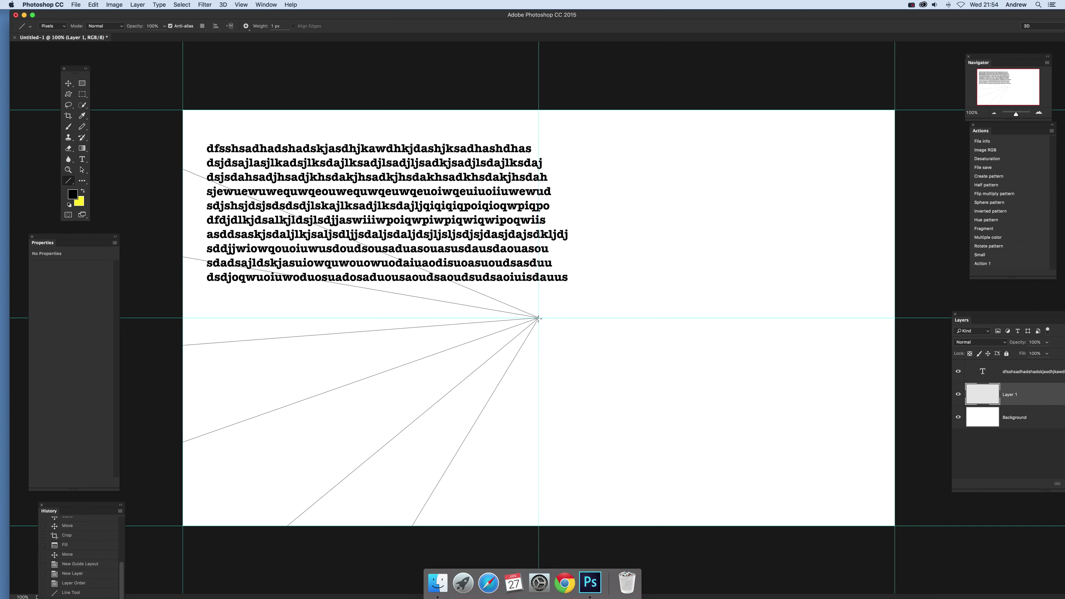
Draw seven more centre lines to the top, right and lower-right edges, then select the text layer
{"action": "left_click_drag", "start_coordinate": [538, 318], "coordinate": [277, 101]}
{"action": "left_click_drag", "start_coordinate": [540, 318], "coordinate": [385, 78]}
{"action": "left_click_drag", "start_coordinate": [539, 318], "coordinate": [488, 89]}
{"action": "left_click_drag", "start_coordinate": [539, 319], "coordinate": [818, 64]}
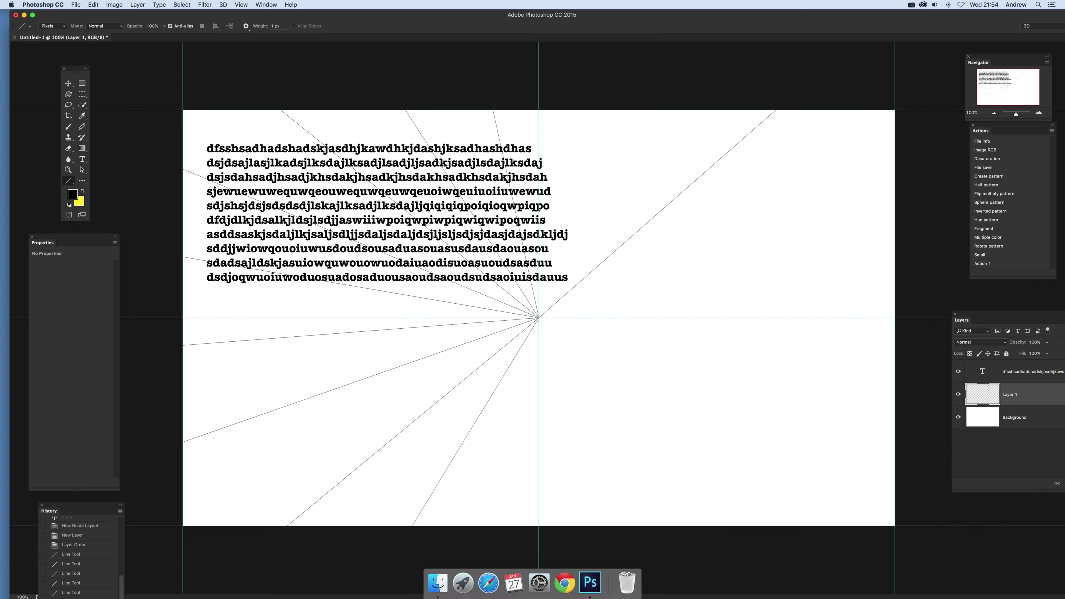
{"action": "left_click_drag", "start_coordinate": [539, 318], "coordinate": [696, 558]}
{"action": "left_click_drag", "start_coordinate": [540, 318], "coordinate": [897, 540]}
{"action": "left_click_drag", "start_coordinate": [539, 318], "coordinate": [905, 202]}
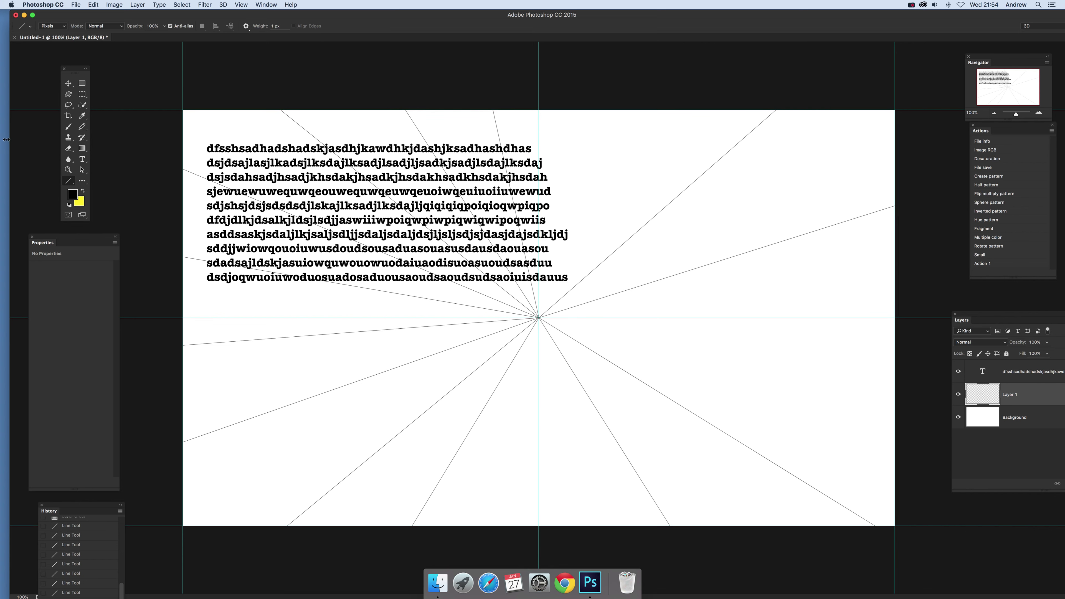
{"action": "left_click", "coordinate": [67, 84]}
{"action": "left_click", "coordinate": [388, 186]}
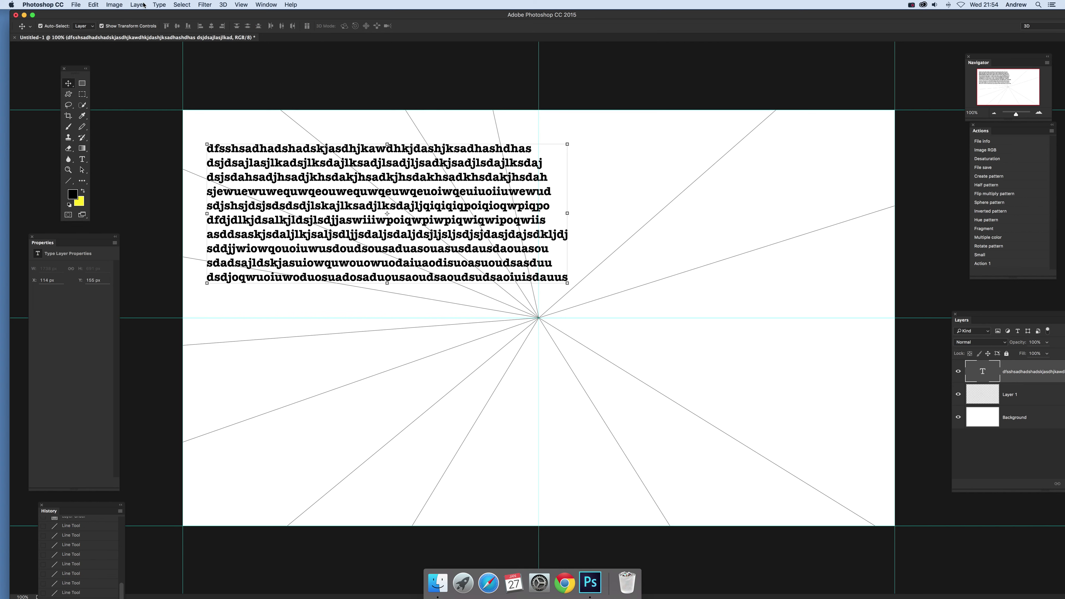
Convert the placeholder type layer with Type > Convert to Shape
{"action": "left_click", "coordinate": [159, 4]}
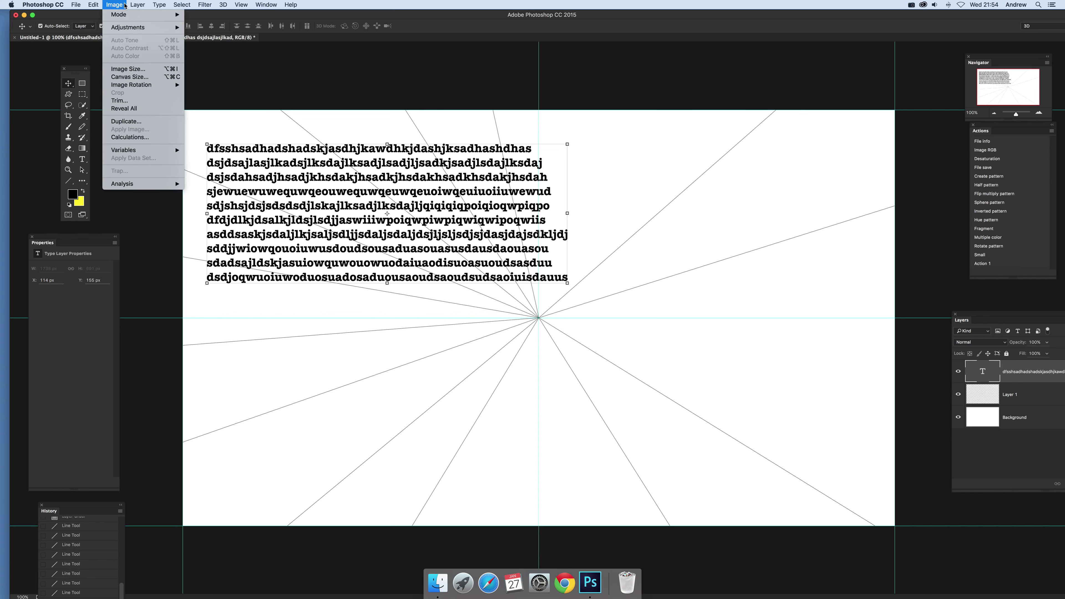
{"action": "mouse_move", "coordinate": [138, 5]}
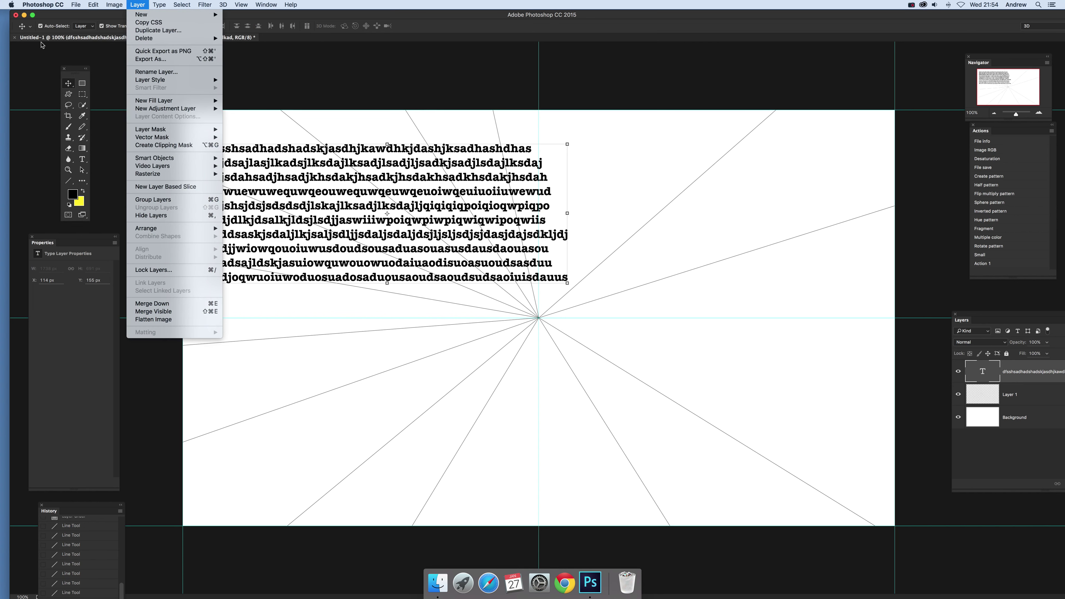
{"action": "mouse_move", "coordinate": [93, 5]}
{"action": "mouse_move", "coordinate": [118, 186]}
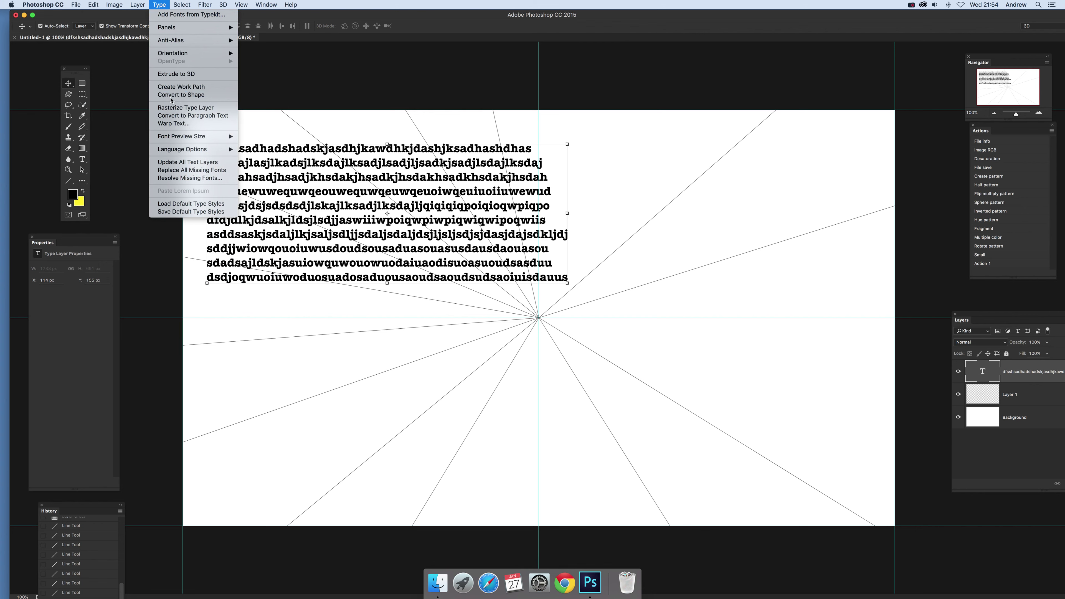
{"action": "left_click", "coordinate": [171, 95]}
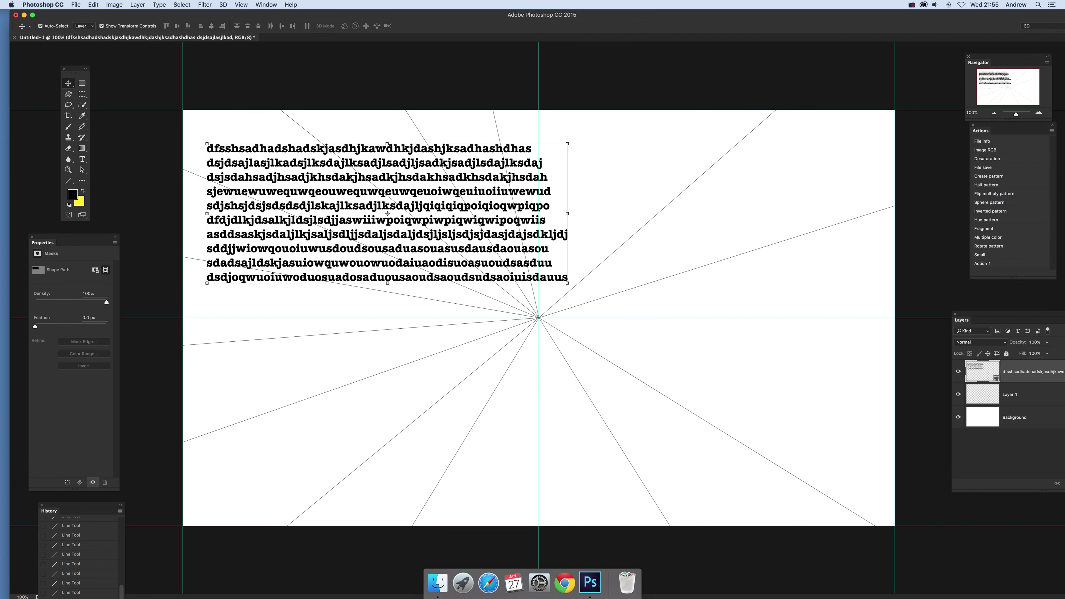
Place the text shape's right edge at the centre and taper its right end in perspective
{"action": "left_click_drag", "start_coordinate": [348, 179], "coordinate": [289, 284]}
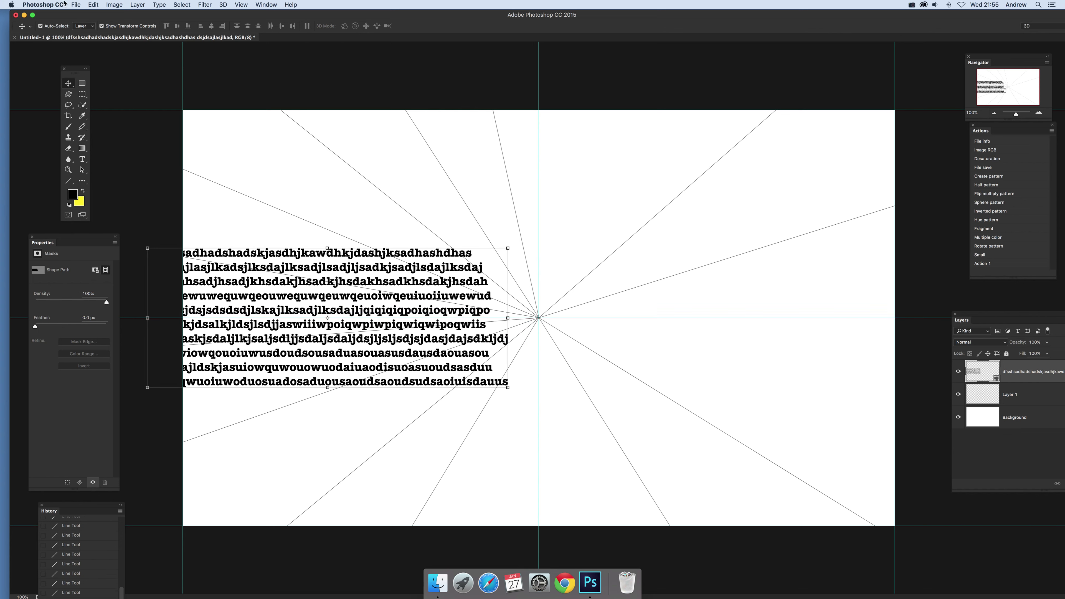
{"action": "left_click", "coordinate": [87, 5]}
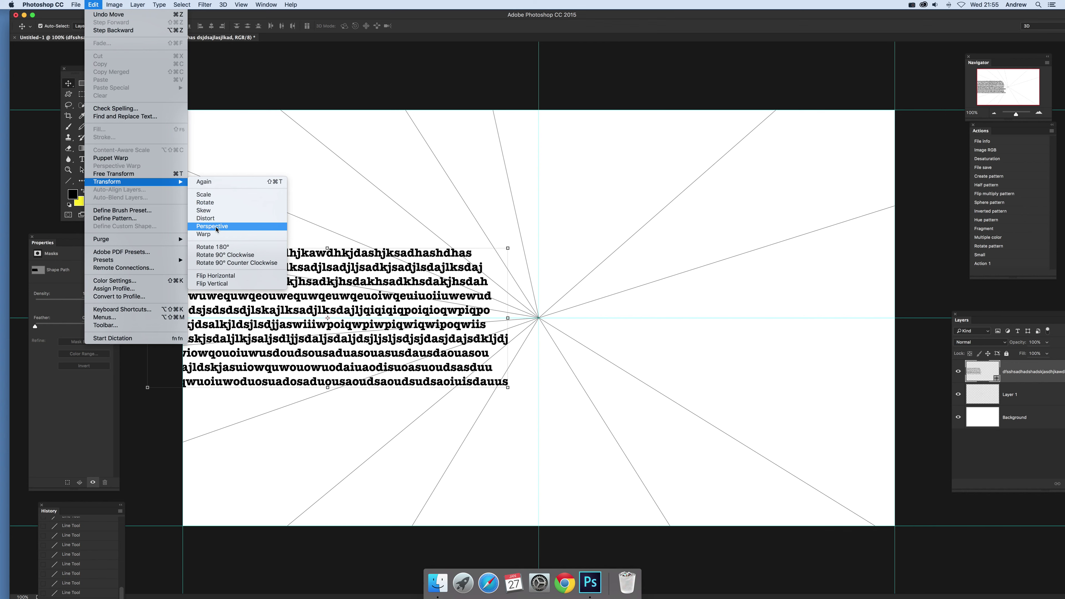
{"action": "left_click", "coordinate": [217, 229]}
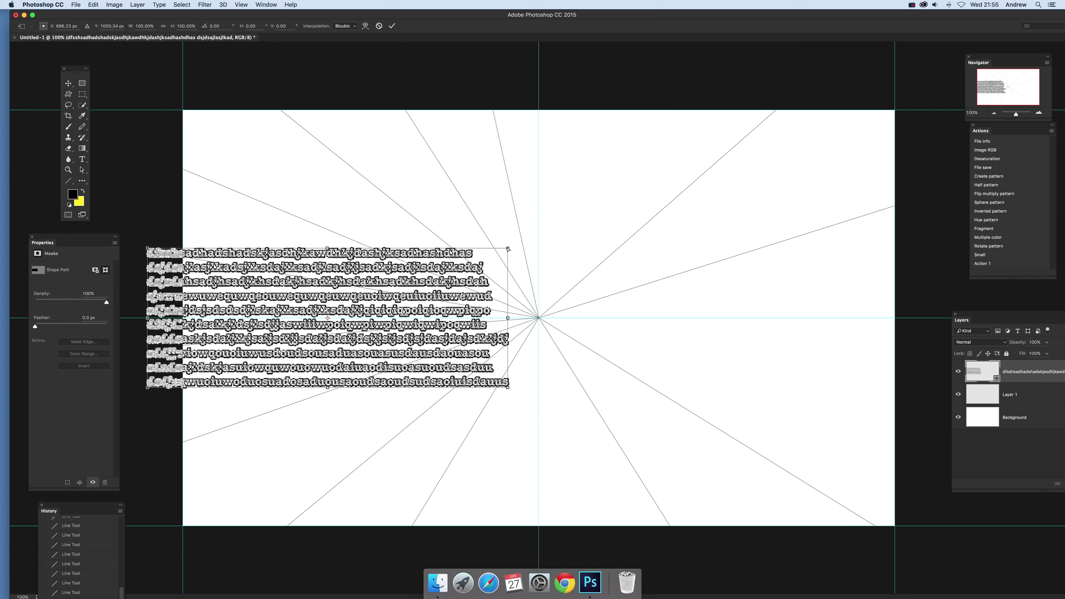
{"action": "left_click_drag", "start_coordinate": [507, 255], "coordinate": [503, 306]}
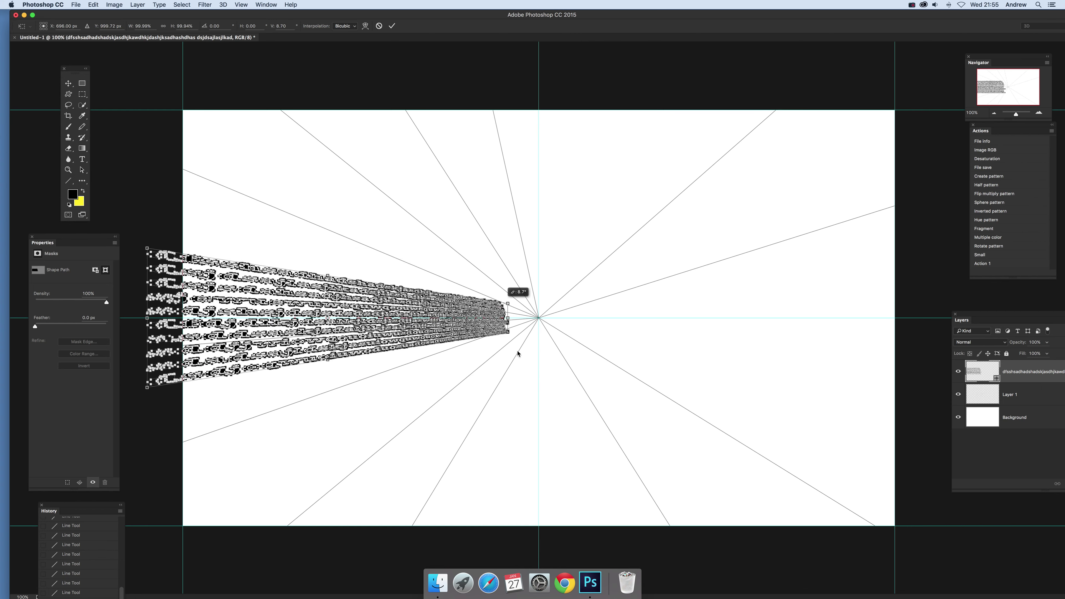
{"action": "left_click_drag", "start_coordinate": [519, 348], "coordinate": [508, 330]}
{"action": "left_click_drag", "start_coordinate": [147, 388], "coordinate": [147, 391]}
Widen the text's left end, nudge it up-left, and commit the perspective distortion
{"action": "left_click_drag", "start_coordinate": [145, 441], "coordinate": [145, 457]}
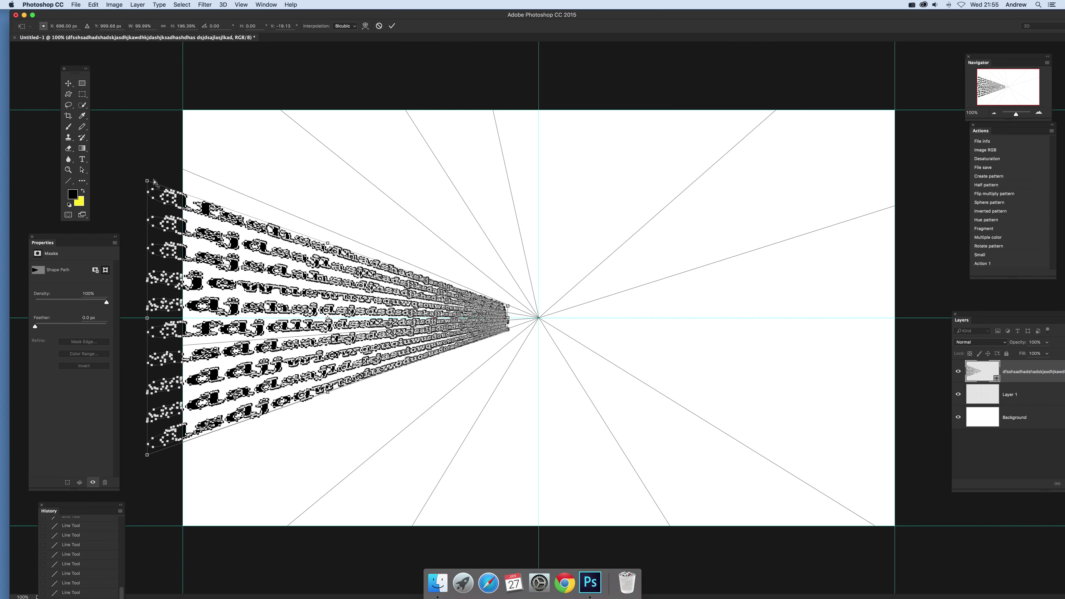
{"action": "left_click_drag", "start_coordinate": [147, 180], "coordinate": [144, 181]}
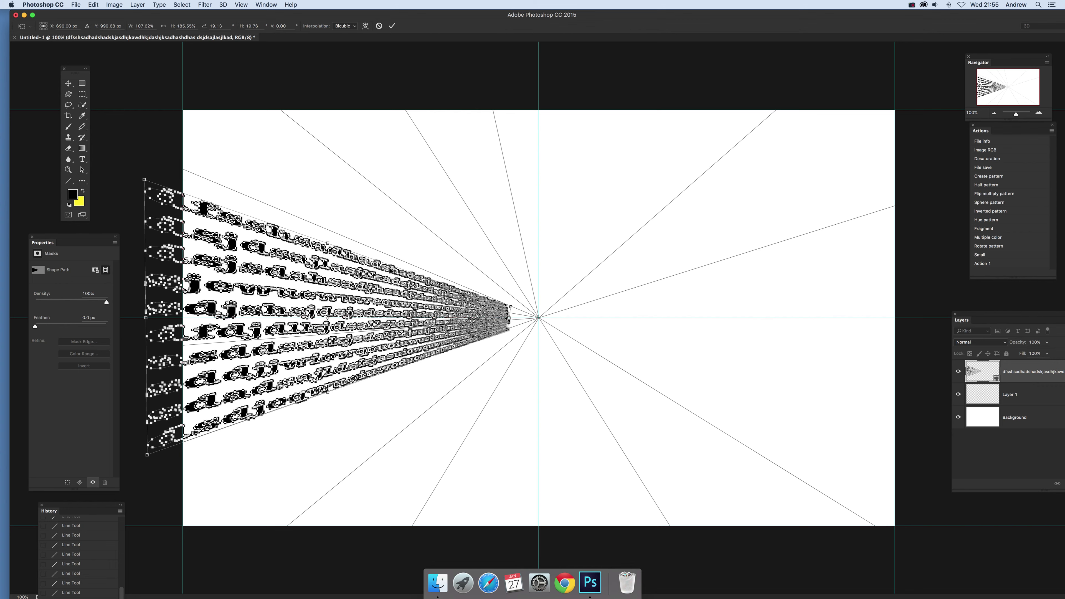
{"action": "left_click_drag", "start_coordinate": [390, 272], "coordinate": [383, 269]}
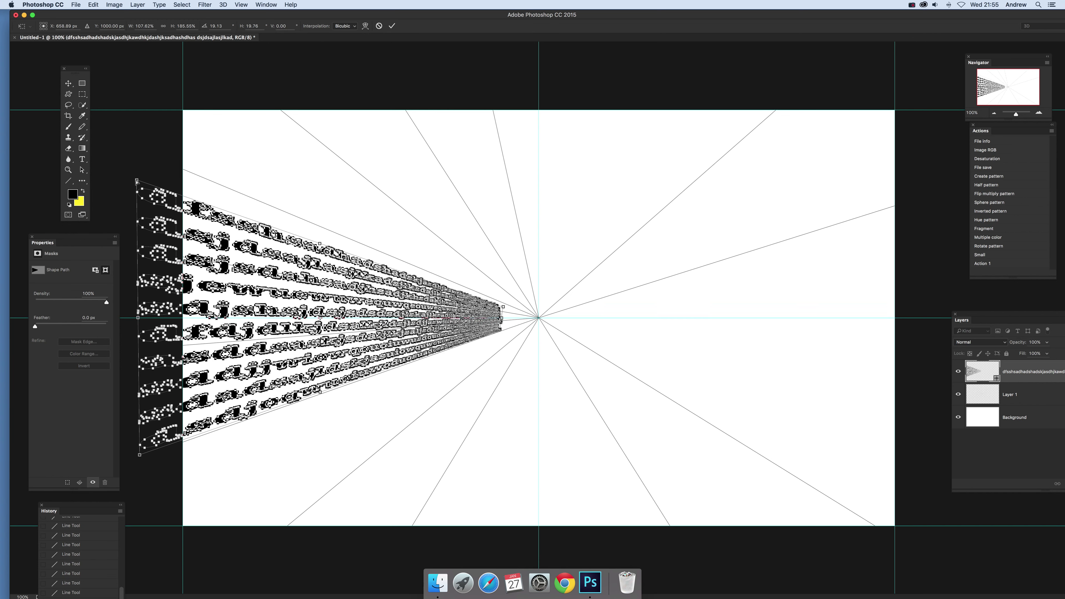
{"action": "left_click_drag", "start_coordinate": [140, 169], "coordinate": [143, 168]}
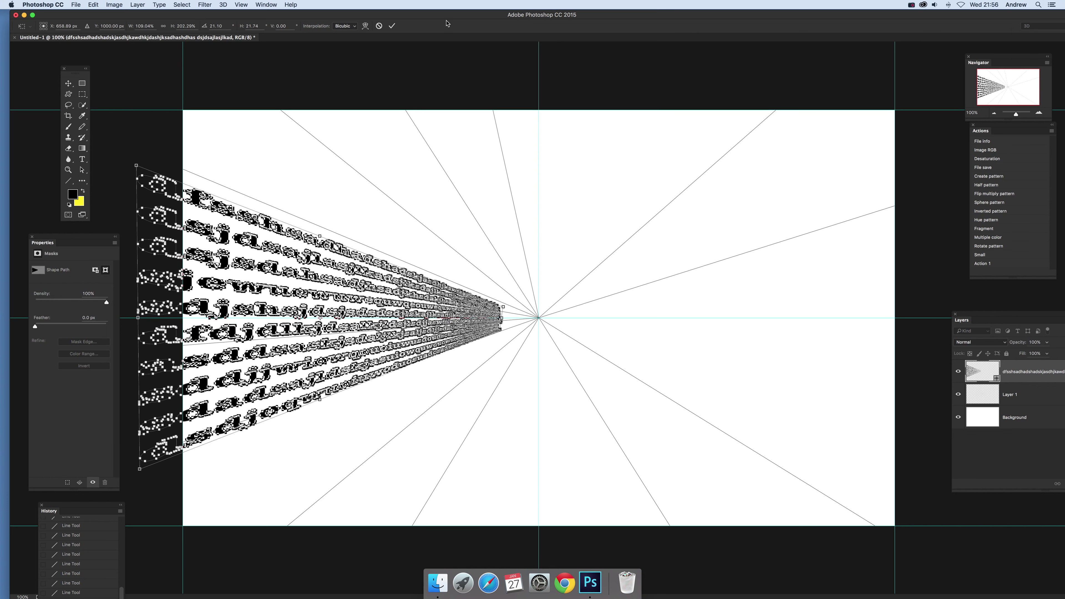
{"action": "left_click", "coordinate": [391, 25]}
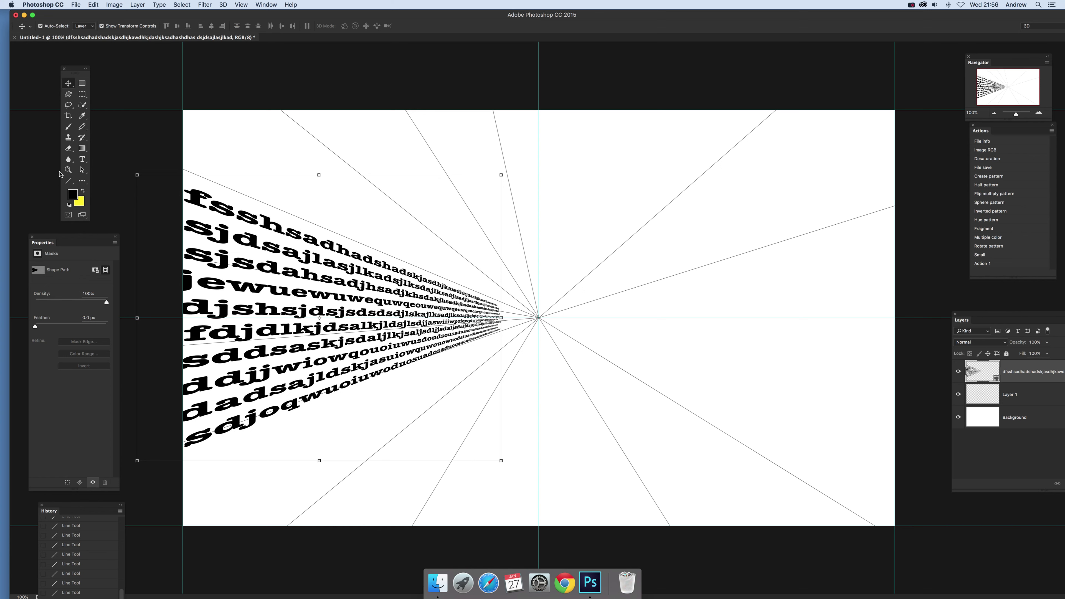
Rotate the perspective text about 134° around the sunburst centre and commit
{"action": "left_click", "coordinate": [93, 4]}
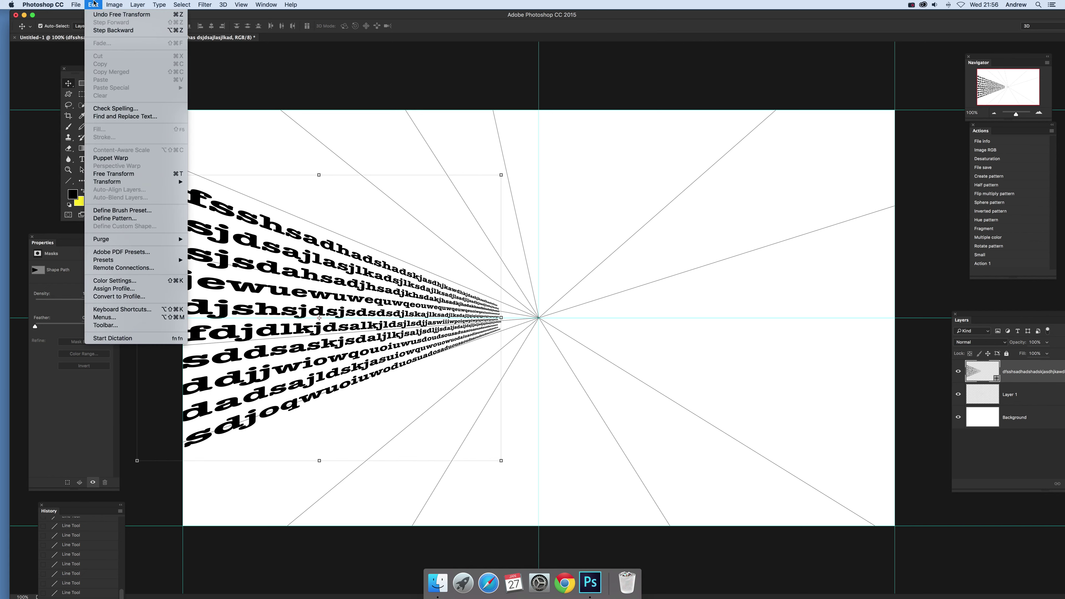
{"action": "mouse_move", "coordinate": [118, 187]}
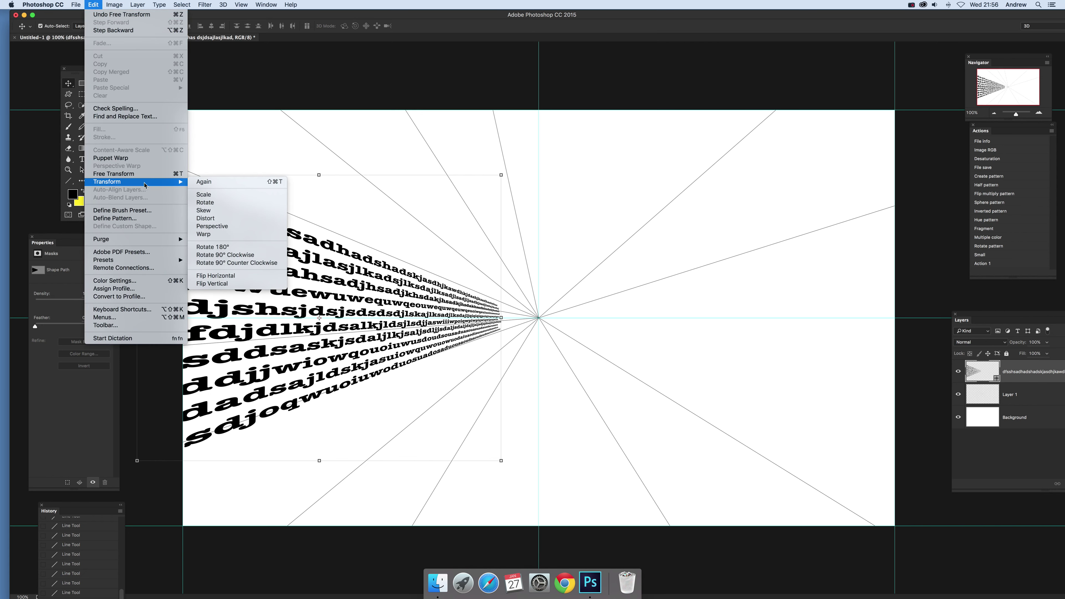
{"action": "left_click", "coordinate": [198, 204]}
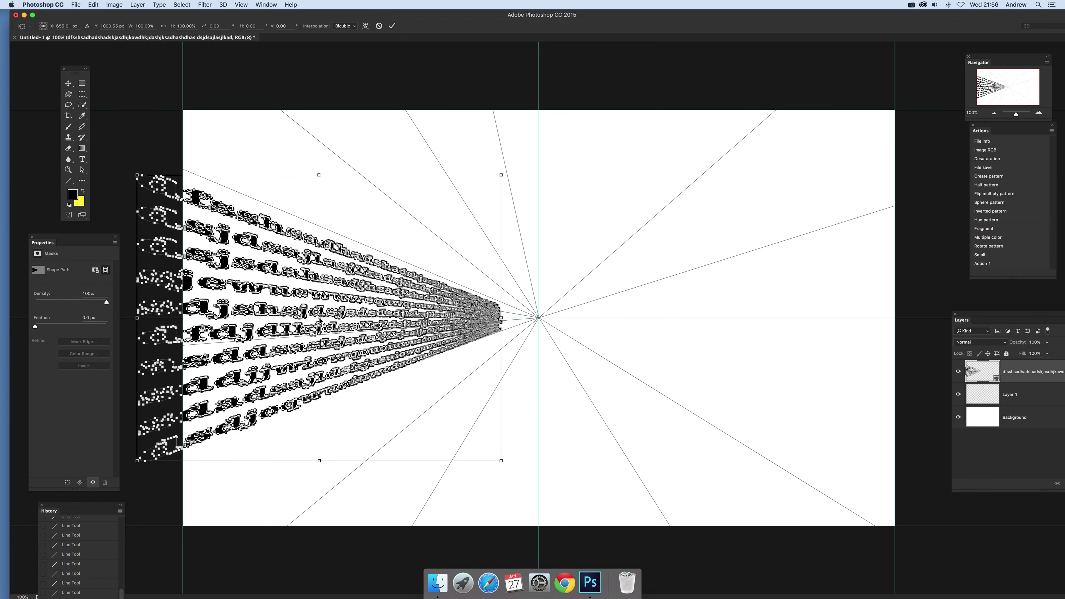
{"action": "left_click_drag", "start_coordinate": [320, 321], "coordinate": [539, 319]}
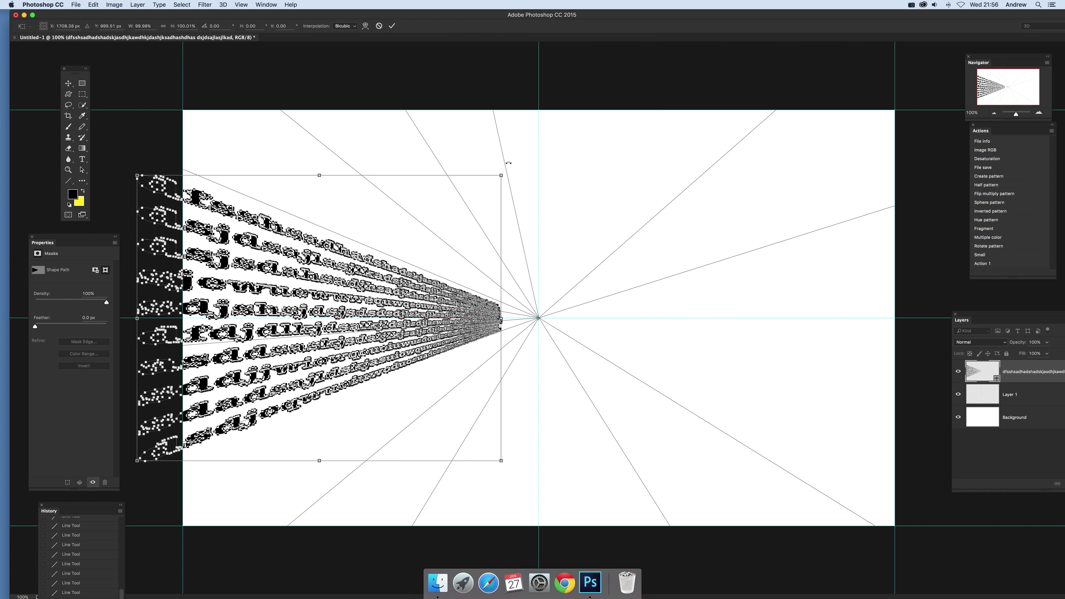
{"action": "left_click_drag", "start_coordinate": [575, 155], "coordinate": [968, 597]}
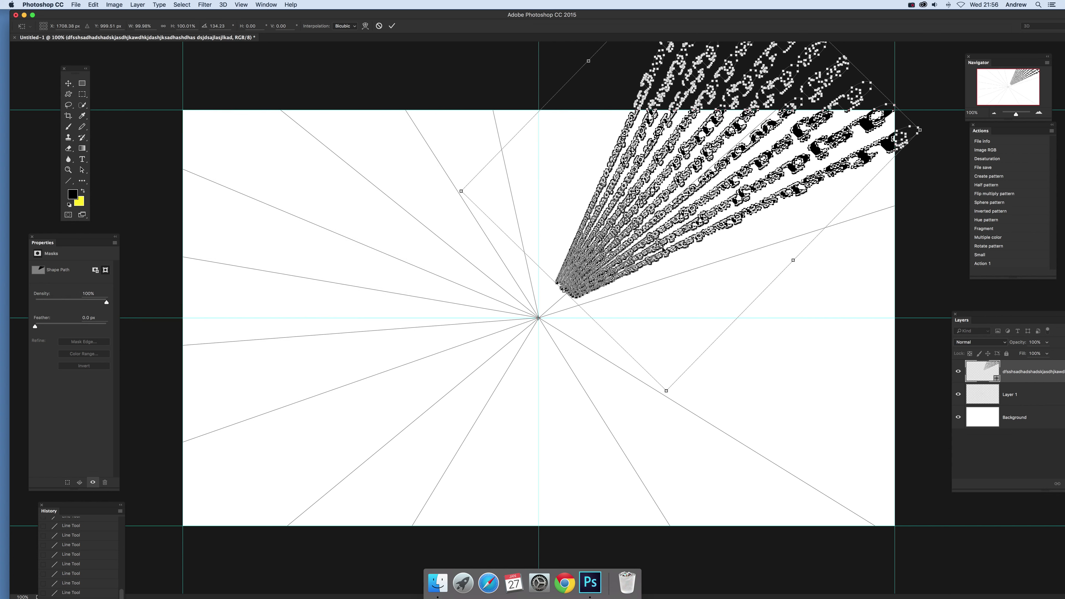
{"action": "key", "text": "Return"}
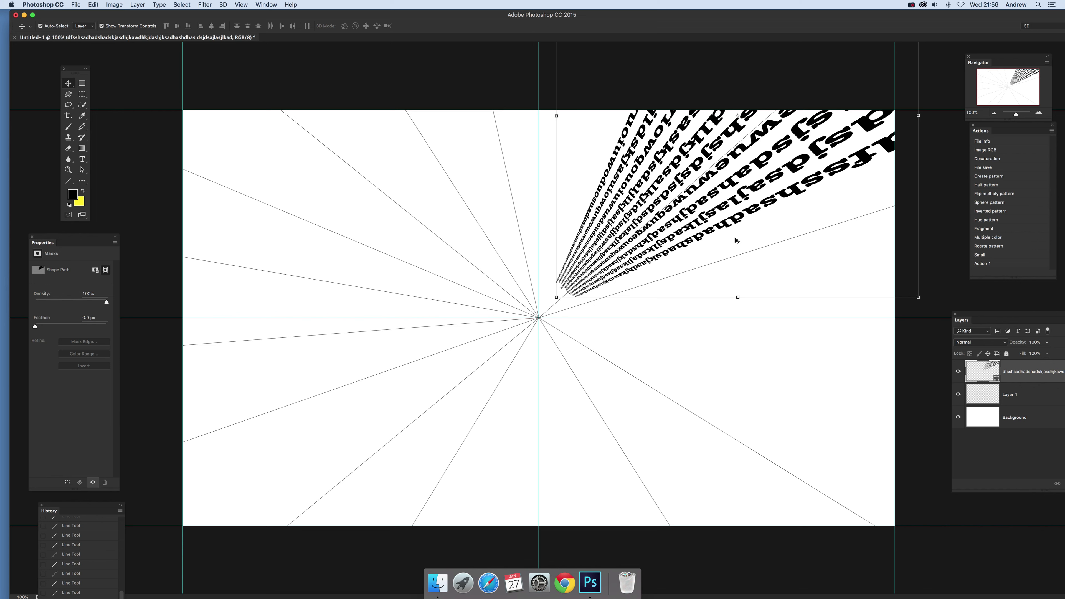
Alt-drag a copy of the fanned text, undo its offset, and hide the original layer
{"action": "left_click", "coordinate": [711, 235]}
{"action": "left_click_drag", "start_coordinate": [711, 235], "coordinate": [712, 241]}
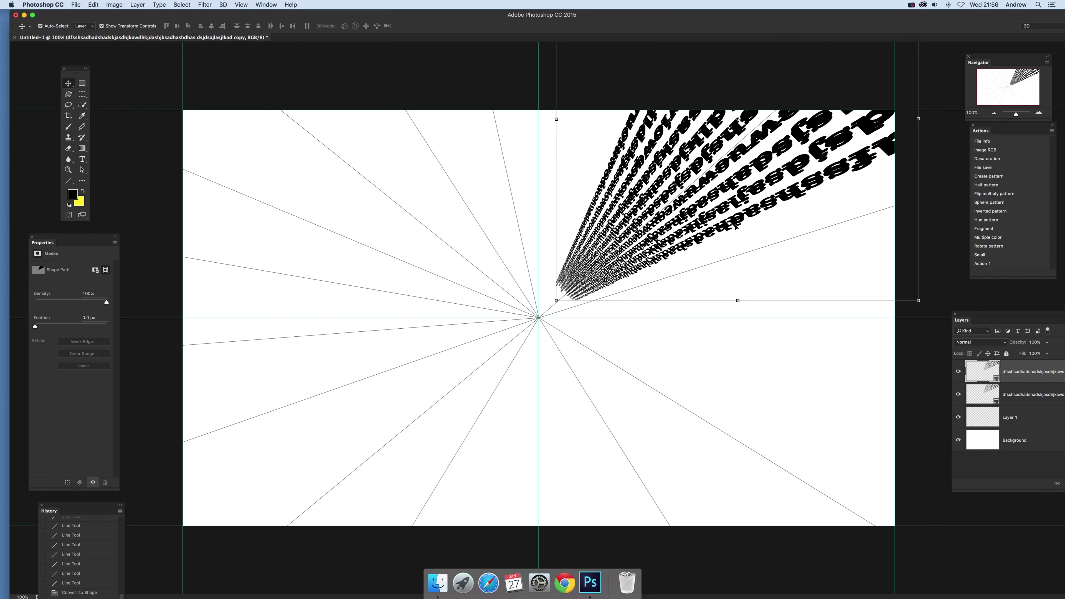
{"action": "key", "text": "super+z"}
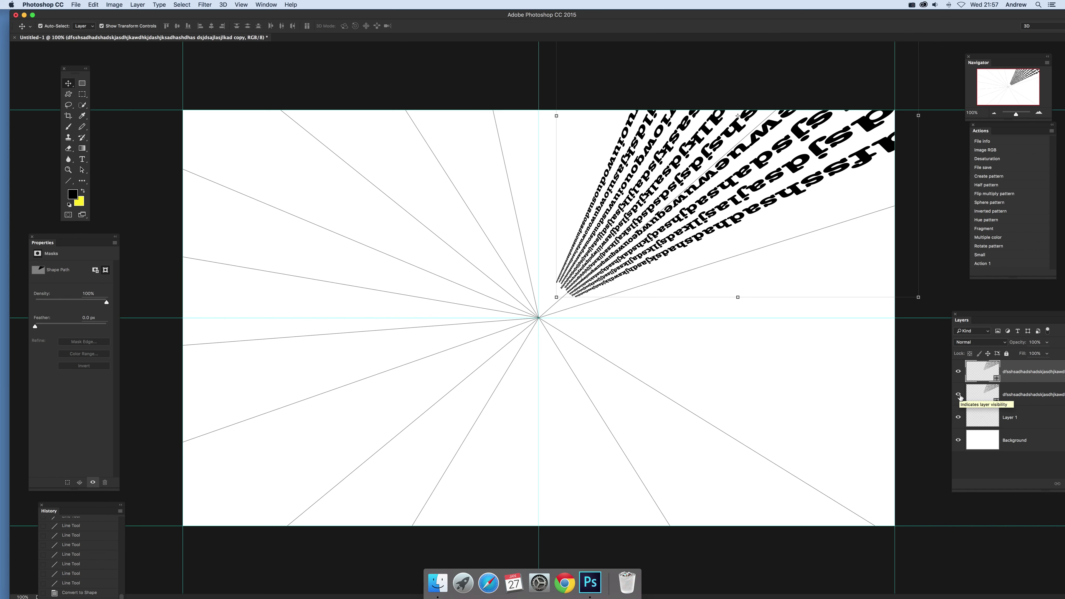
{"action": "left_click", "coordinate": [959, 395]}
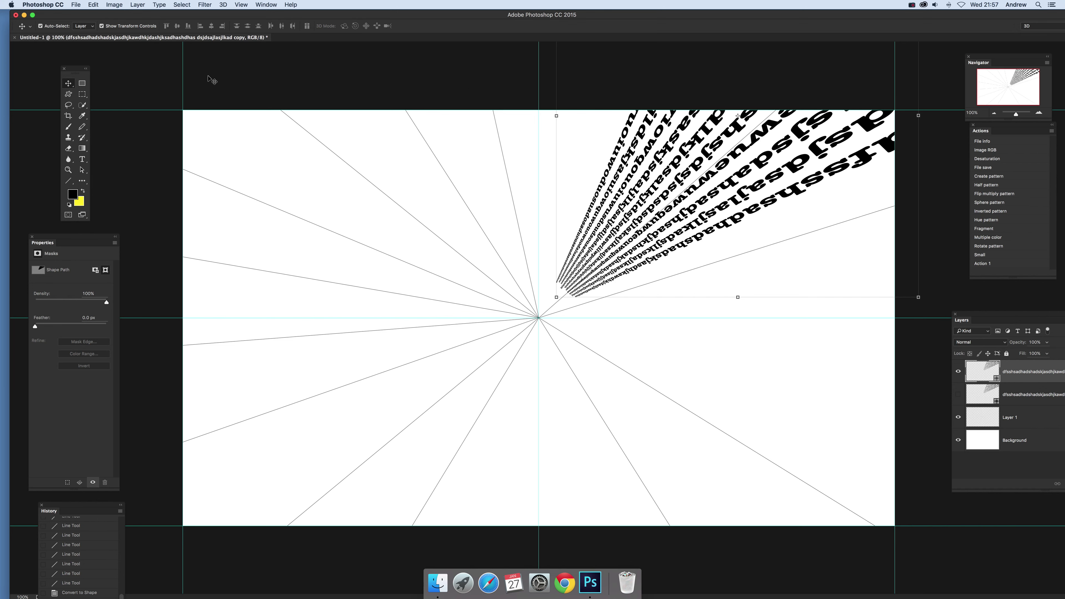
{"action": "left_click", "coordinate": [93, 5]}
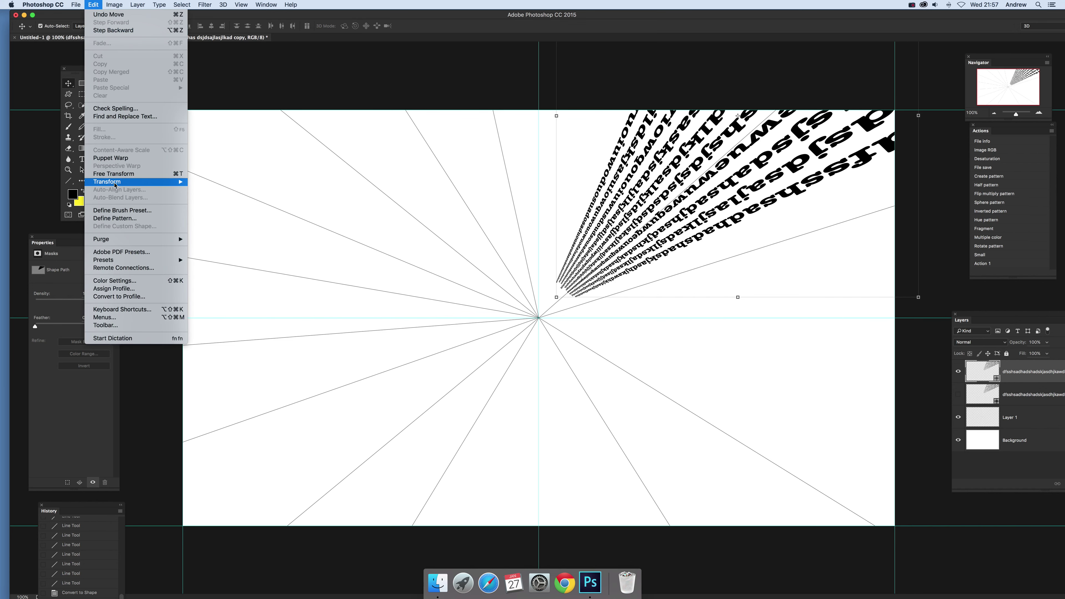
Rotate the copy to about 165° around the sunburst centre, then unhide the original layer
{"action": "mouse_move", "coordinate": [139, 181]}
{"action": "left_click", "coordinate": [218, 205]}
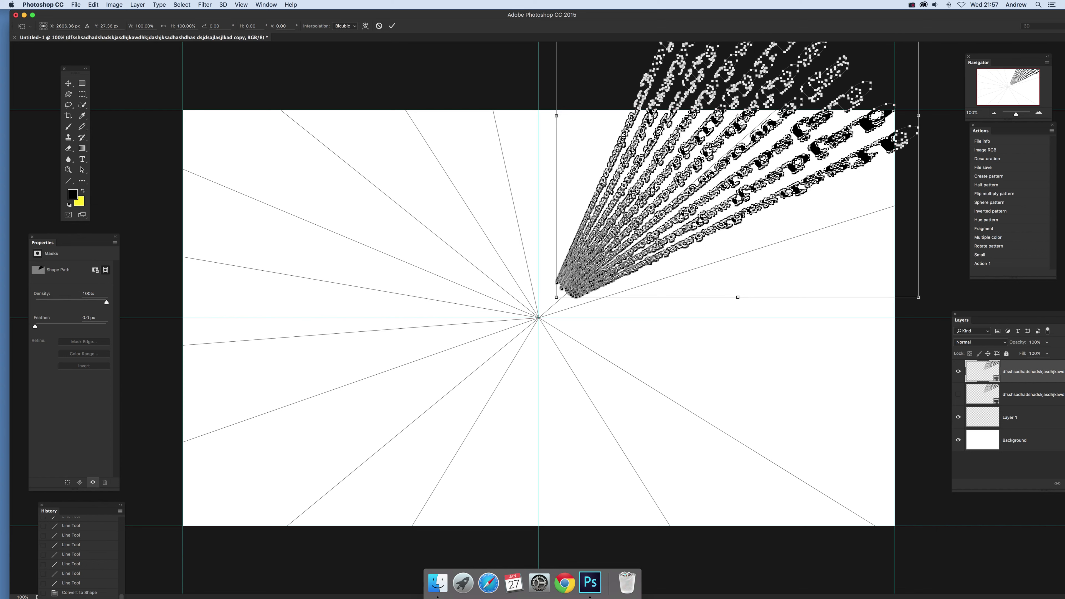
{"action": "left_click_drag", "start_coordinate": [741, 119], "coordinate": [539, 319]}
{"action": "left_click_drag", "start_coordinate": [928, 300], "coordinate": [730, 593]}
{"action": "left_click_drag", "start_coordinate": [886, 115], "coordinate": [508, 513]}
{"action": "key", "text": "Return"}
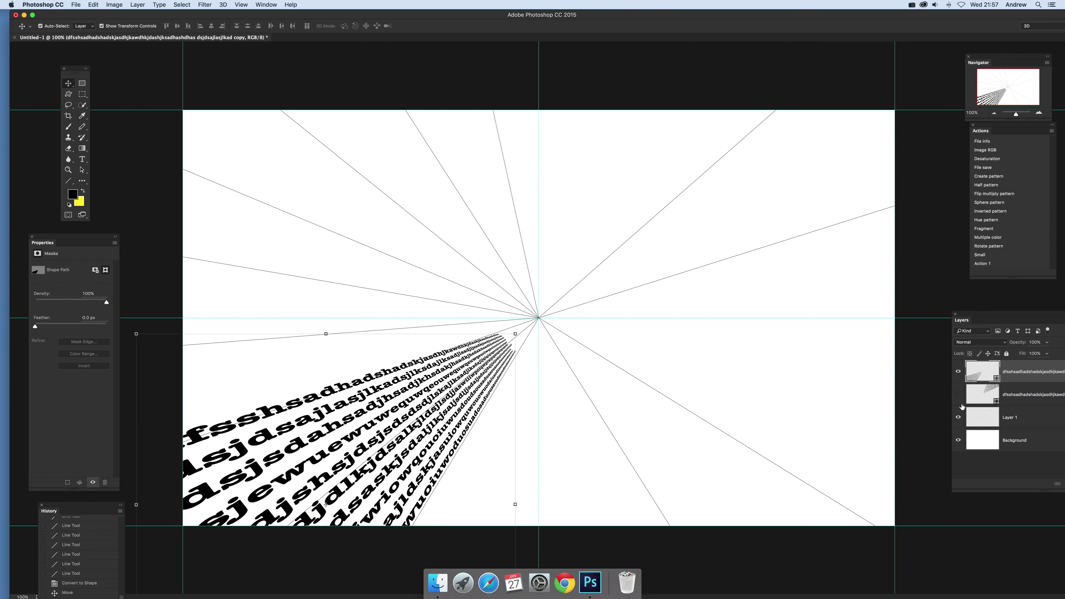
{"action": "left_click", "coordinate": [959, 395]}
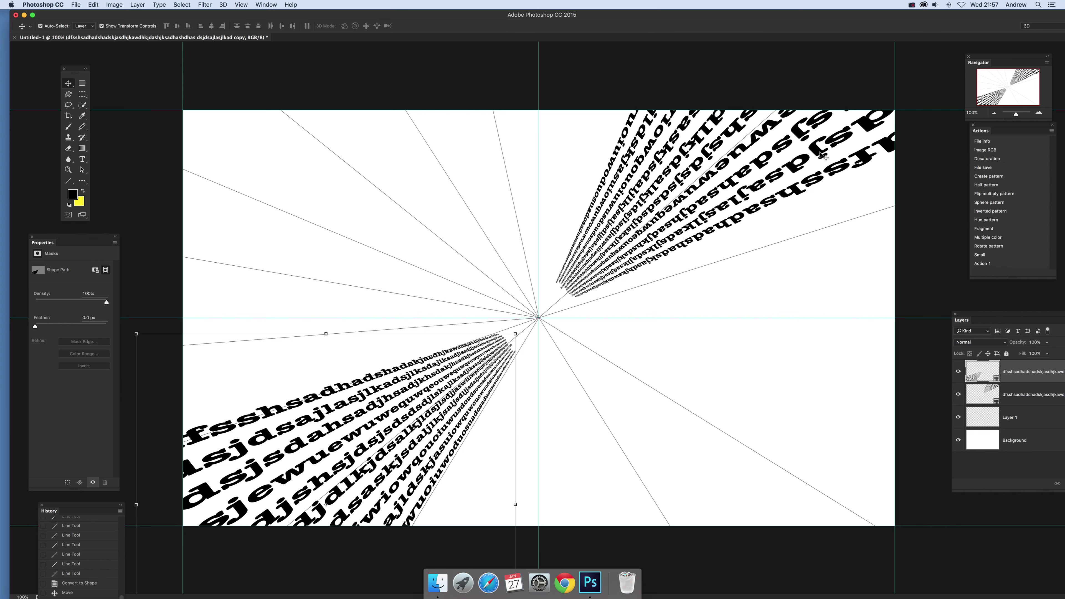